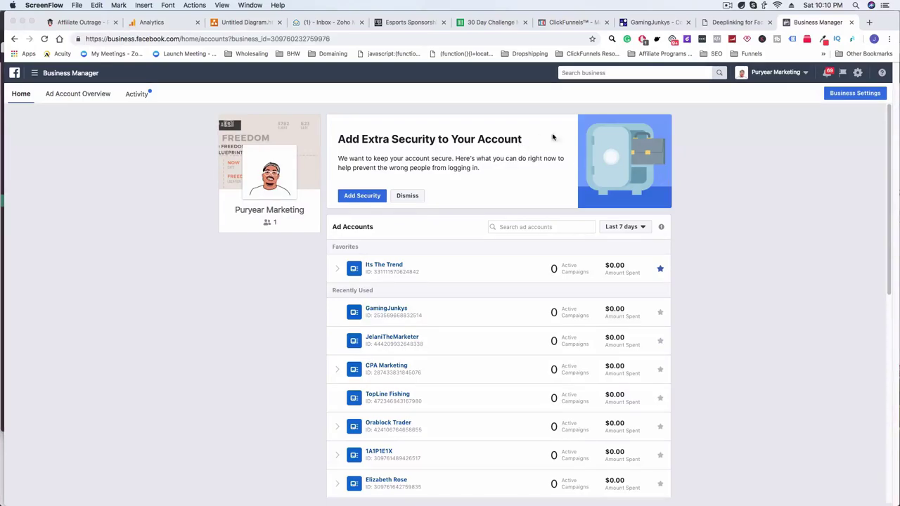
Bring Chrome forward and open Business Manager's Business Settings People page.
{"action": "left_click", "coordinate": [738, 202]}
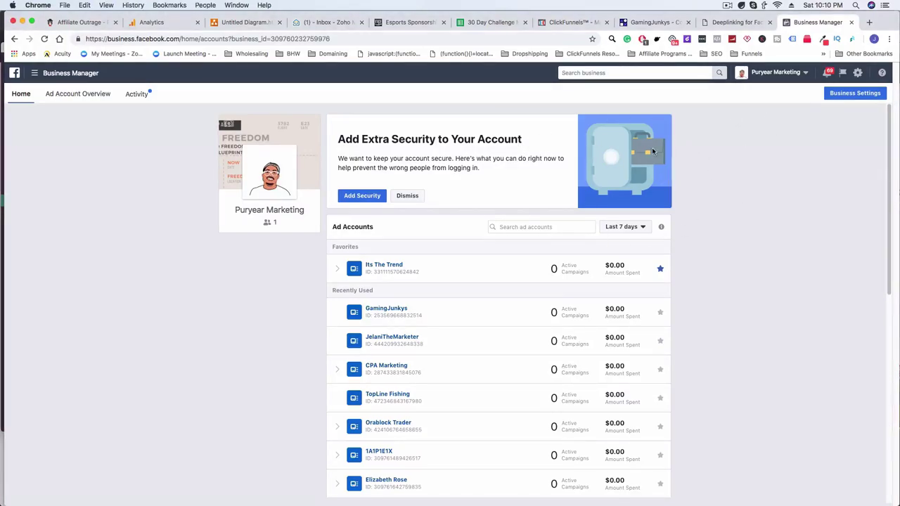
{"action": "scroll", "coordinate": [431, 332], "scroll_direction": "down", "scroll_amount": 5}
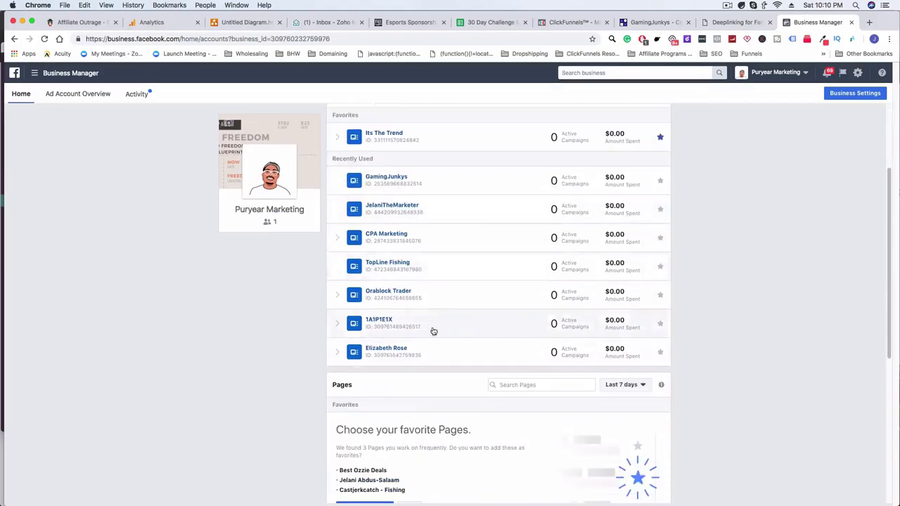
{"action": "scroll", "coordinate": [414, 327], "scroll_direction": "up", "scroll_amount": 2}
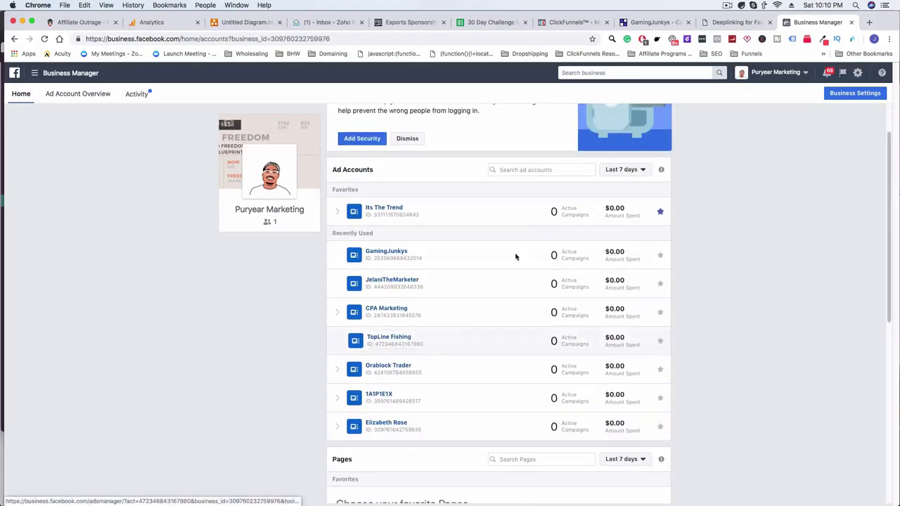
{"action": "scroll", "coordinate": [553, 300], "scroll_direction": "up", "scroll_amount": 2}
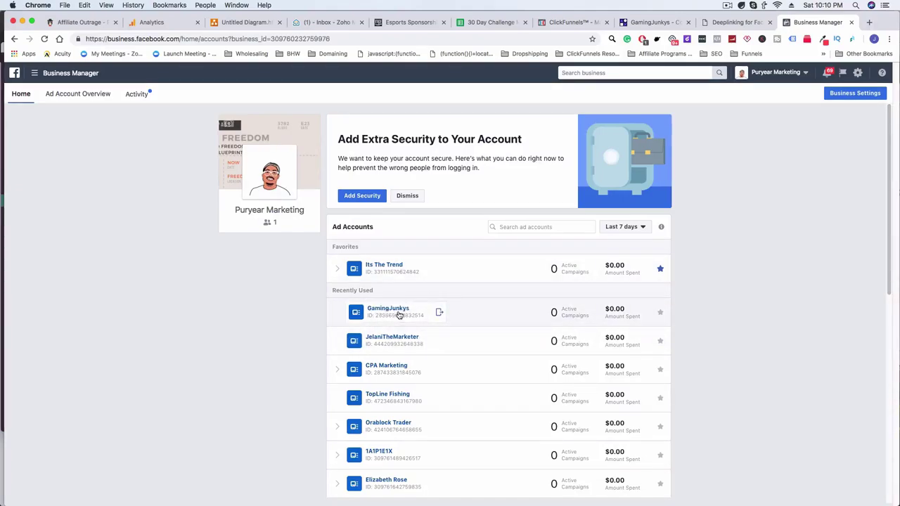
{"action": "left_click", "coordinate": [852, 94]}
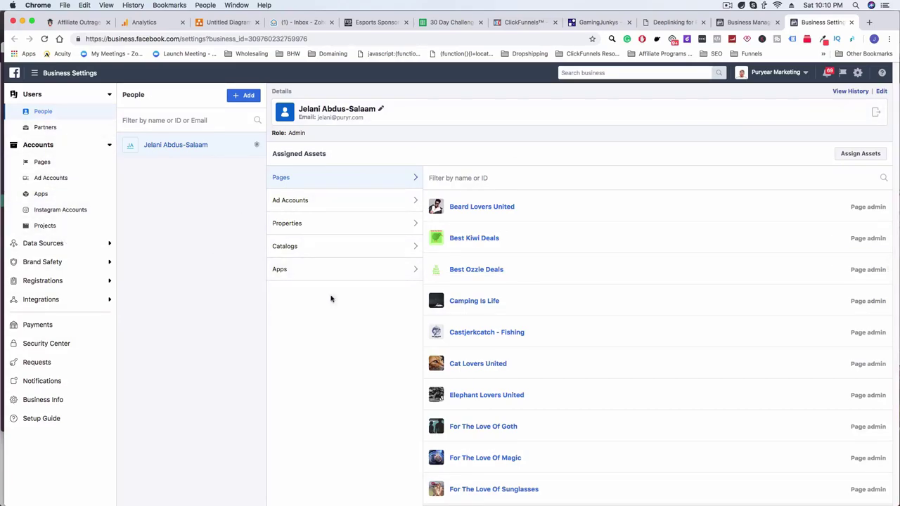
Show the business's Ad Accounts list in Business Settings.
{"action": "left_click", "coordinate": [51, 180]}
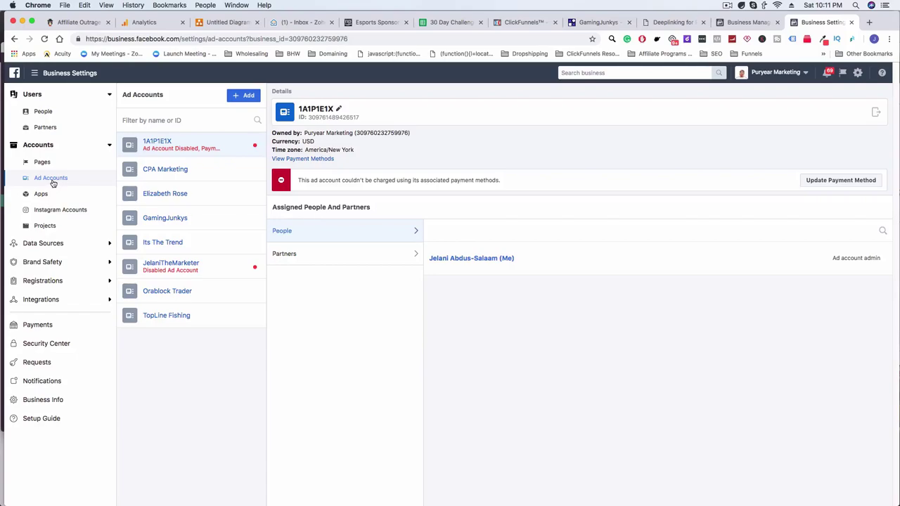
{"action": "left_click", "coordinate": [58, 146]}
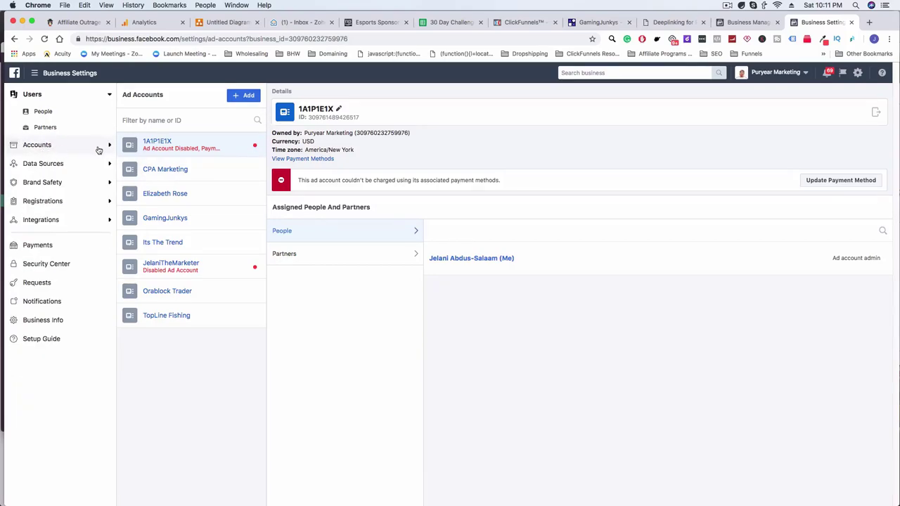
{"action": "left_click", "coordinate": [98, 147]}
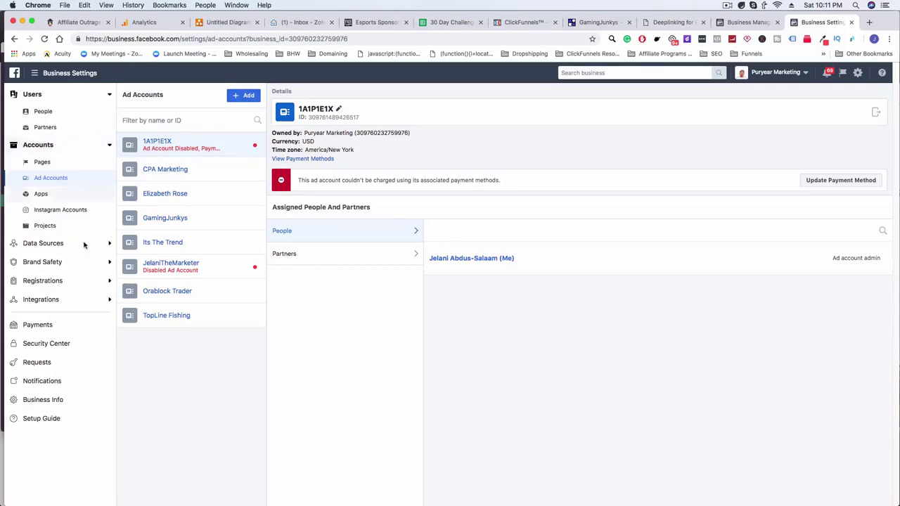
{"action": "left_click", "coordinate": [45, 183]}
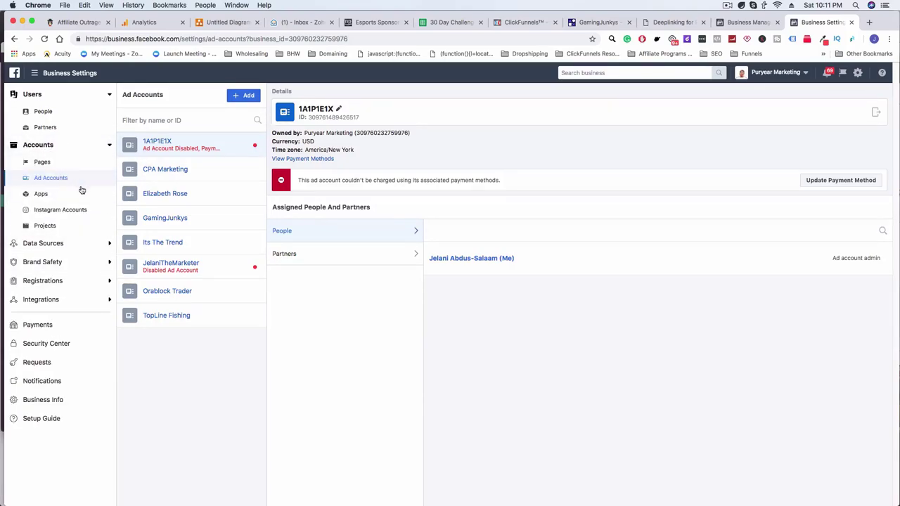
Try creating a new 'YouTube Videos' ad account, then dismiss the account-limit error.
{"action": "left_click", "coordinate": [247, 97]}
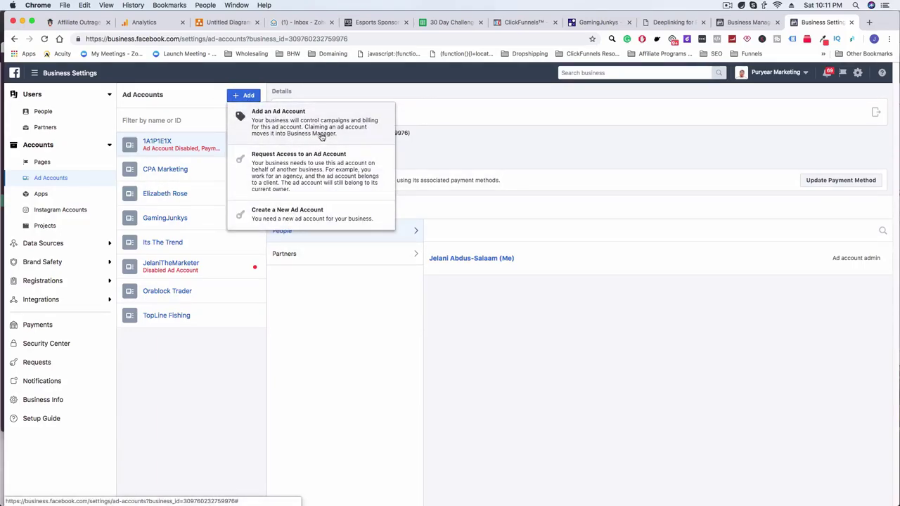
{"action": "left_click", "coordinate": [286, 220]}
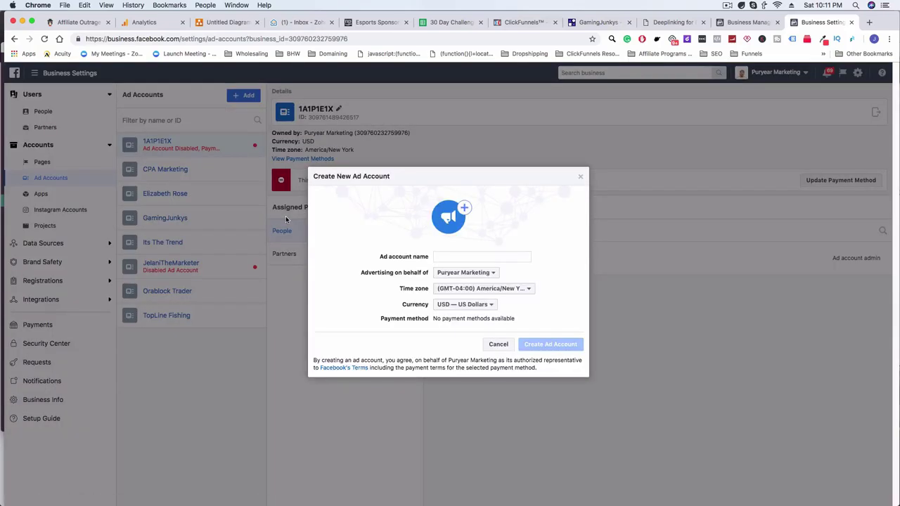
{"action": "left_click", "coordinate": [462, 257]}
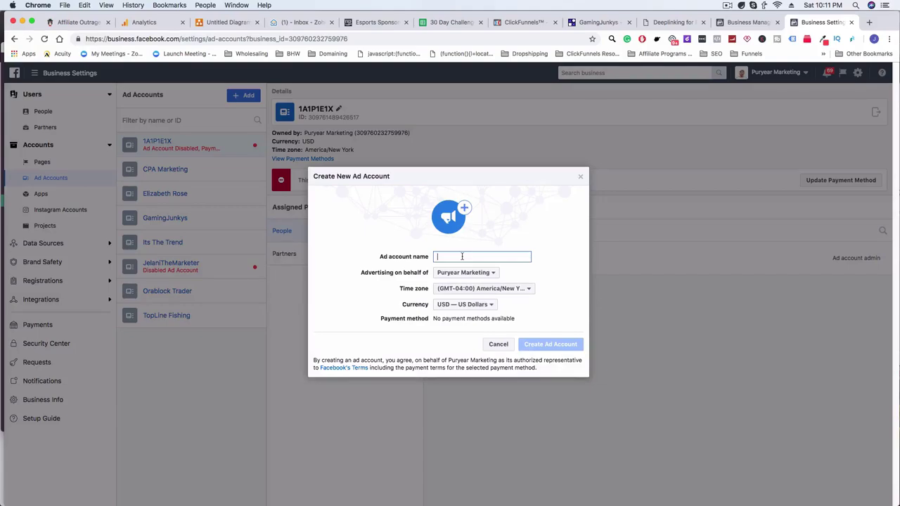
{"action": "type", "text": "YouTube Videos"}
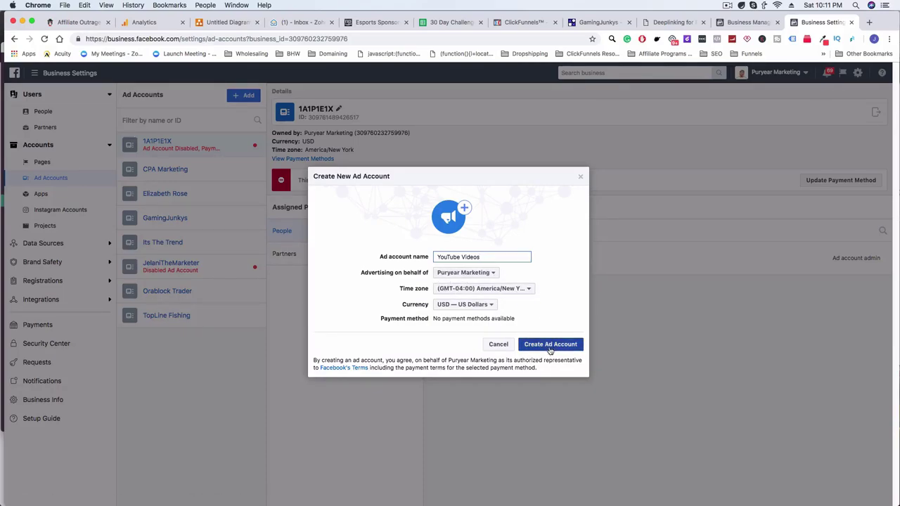
{"action": "left_click", "coordinate": [550, 347]}
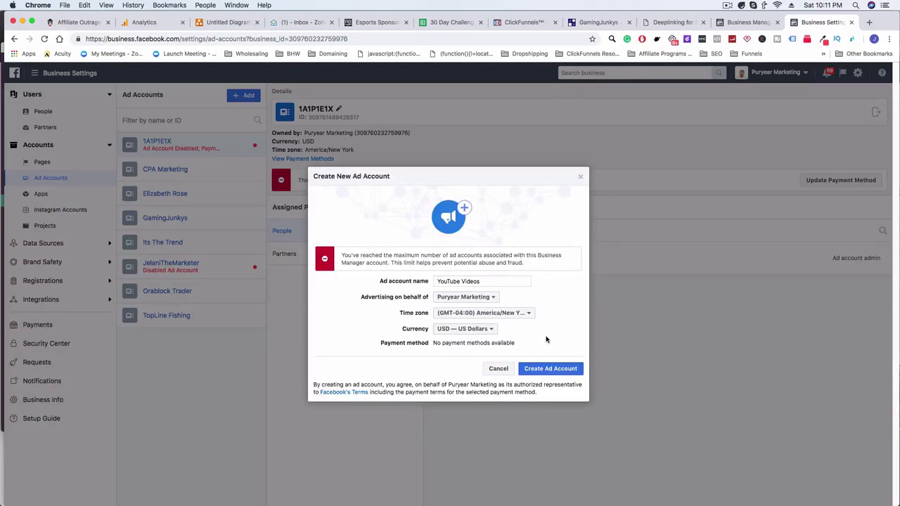
{"action": "left_click", "coordinate": [580, 178]}
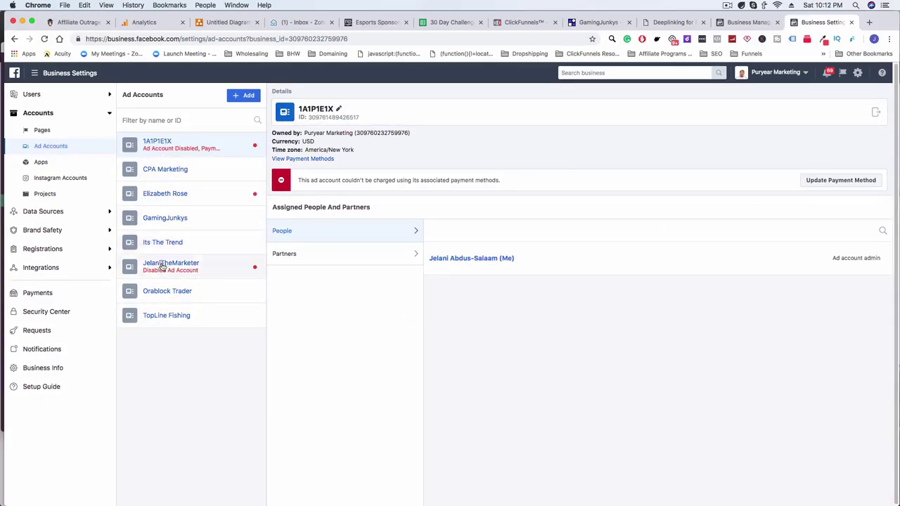
View the GamingJunkys ad account details and bring up the full business tools menu.
{"action": "left_click", "coordinate": [166, 219]}
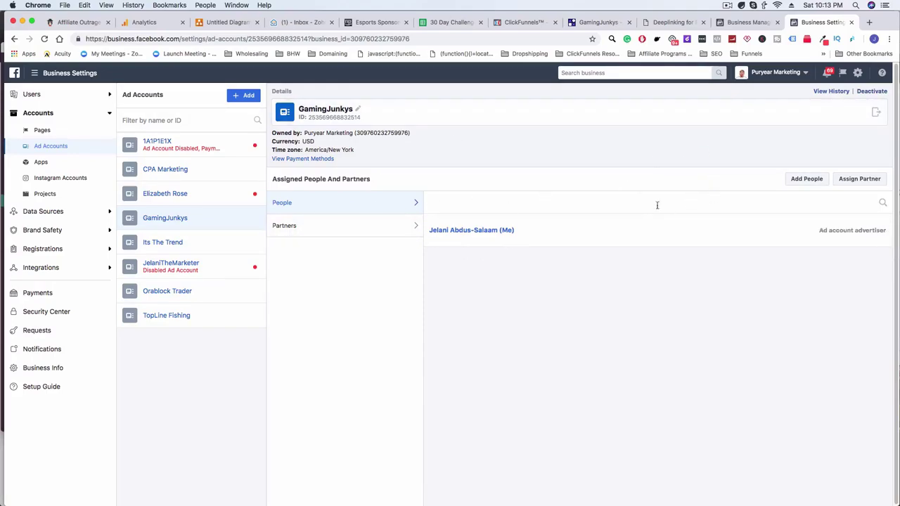
{"action": "left_click", "coordinate": [56, 73]}
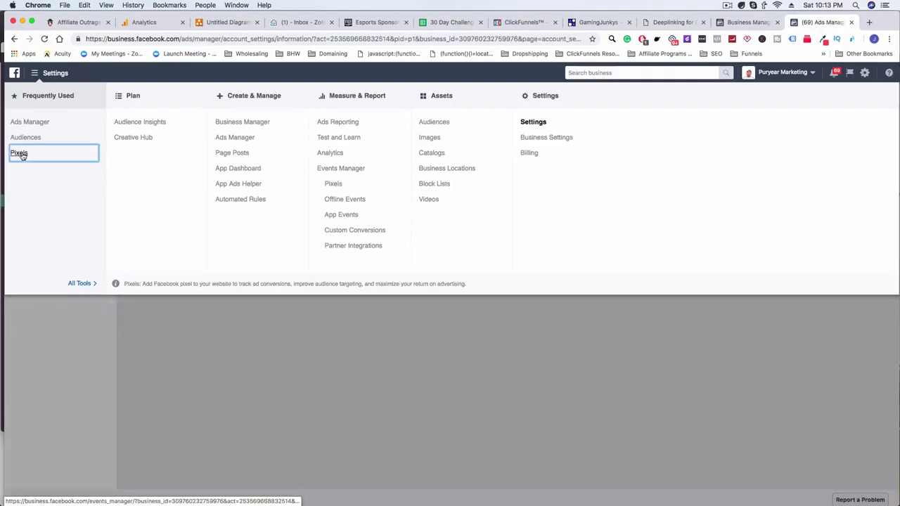
Open GamingJunkys's Pixel in Events Manager to see its 66 PageView events.
{"action": "left_click", "coordinate": [21, 154]}
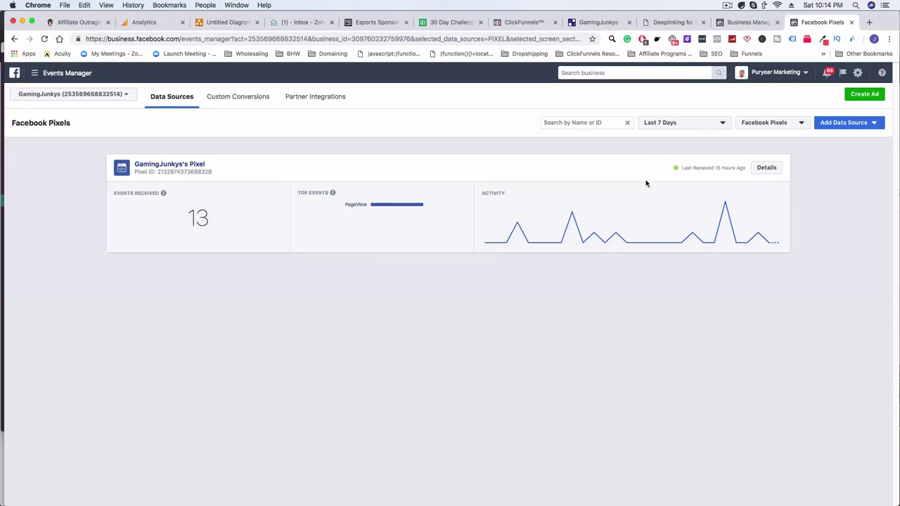
{"action": "left_click", "coordinate": [177, 166]}
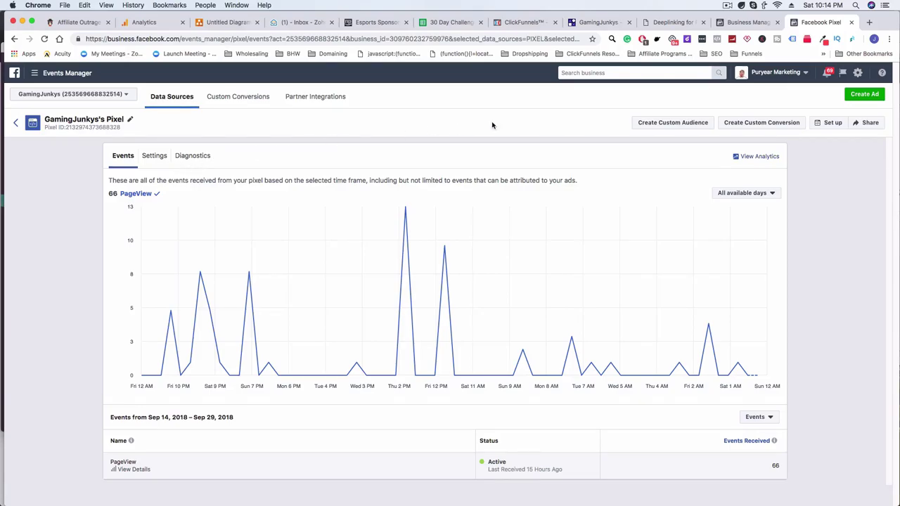
Start the GamingJunkys pixel setup and choose to install the code manually.
{"action": "left_click", "coordinate": [833, 123]}
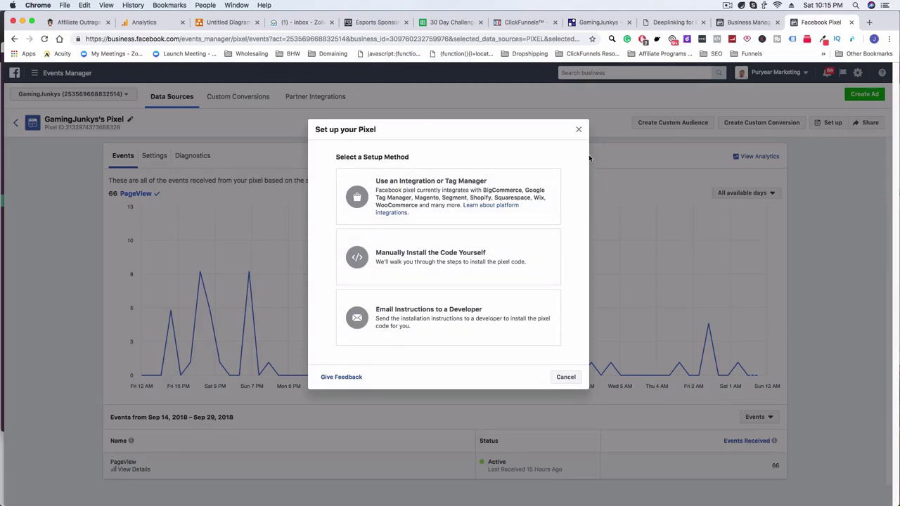
{"action": "left_click_drag", "start_coordinate": [317, 130], "coordinate": [392, 132]}
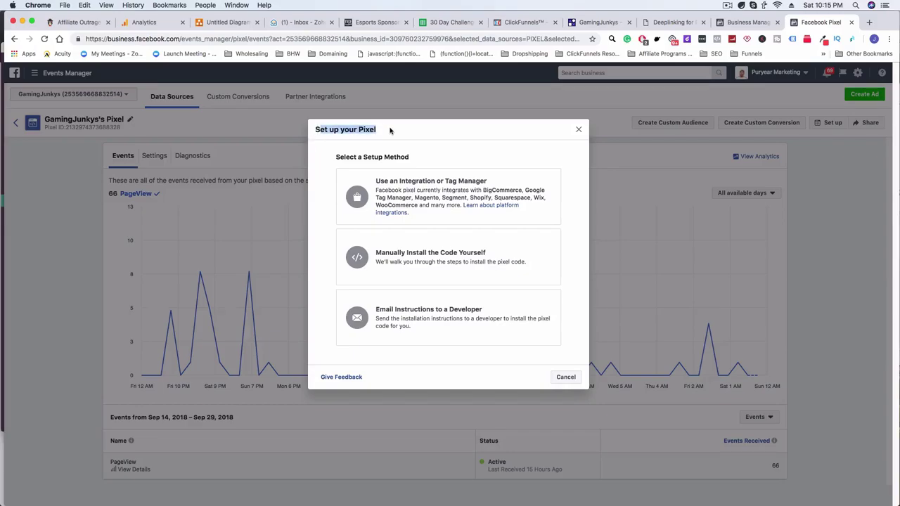
{"action": "left_click", "coordinate": [391, 132]}
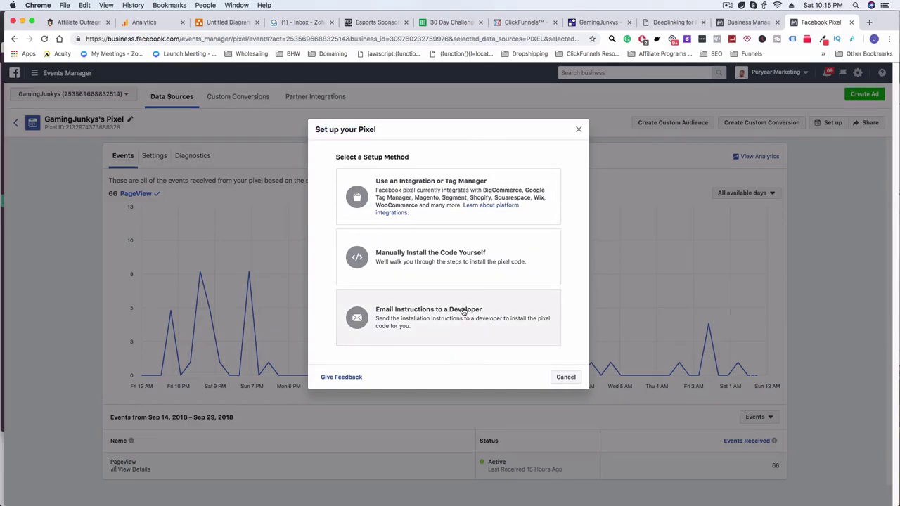
{"action": "left_click", "coordinate": [403, 268]}
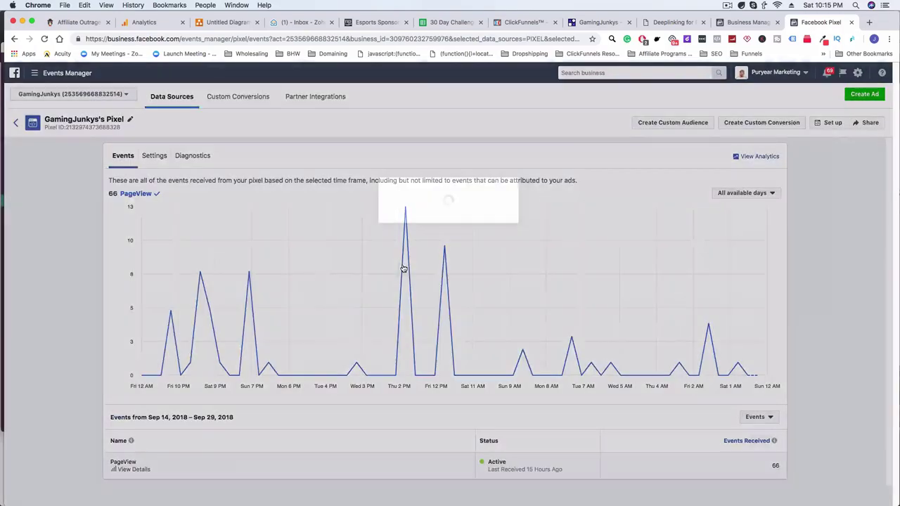
Copy the GamingJunkys pixel base code to the clipboard.
{"action": "scroll", "coordinate": [416, 306], "scroll_direction": "down", "scroll_amount": 1}
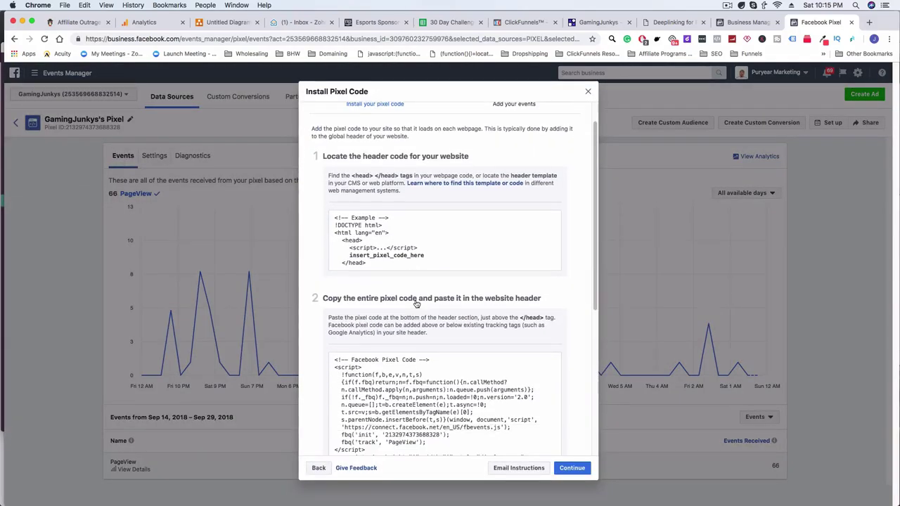
{"action": "left_click", "coordinate": [402, 376]}
{"action": "scroll", "coordinate": [402, 376], "scroll_direction": "down", "scroll_amount": 2}
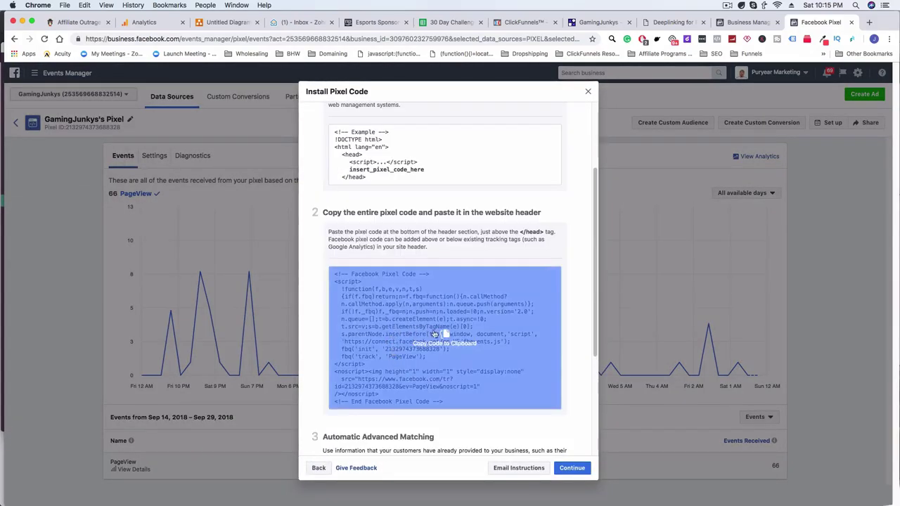
{"action": "left_click", "coordinate": [432, 333]}
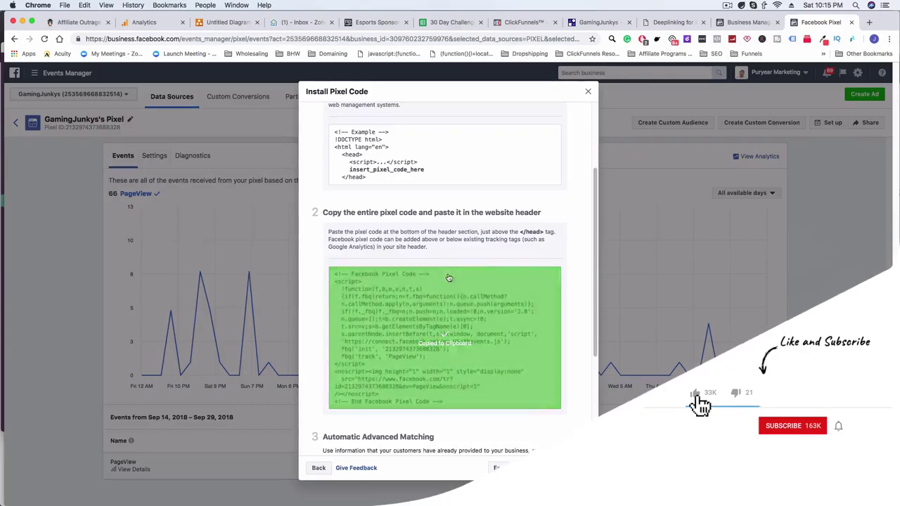
{"action": "scroll", "coordinate": [478, 263], "scroll_direction": "down", "scroll_amount": 2}
{"action": "scroll", "coordinate": [465, 266], "scroll_direction": "down", "scroll_amount": 3}
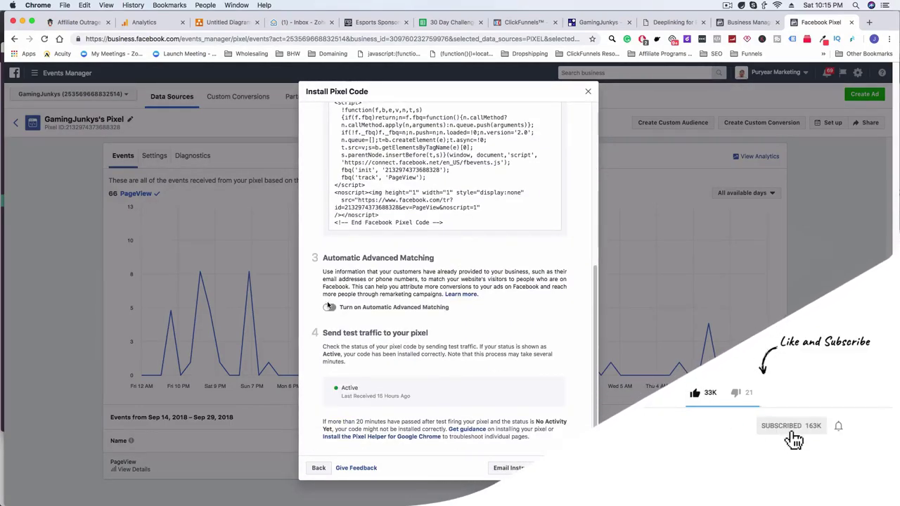
{"action": "scroll", "coordinate": [386, 296], "scroll_direction": "up", "scroll_amount": 4}
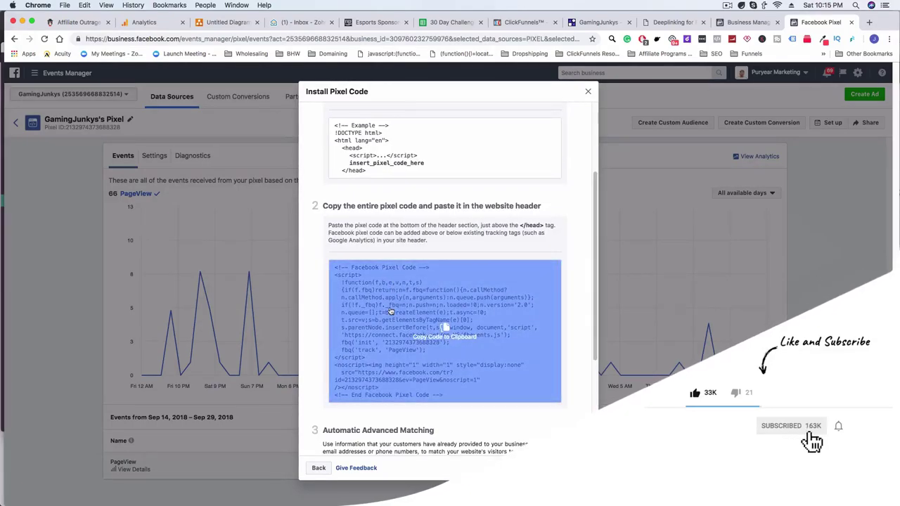
{"action": "left_click", "coordinate": [389, 308]}
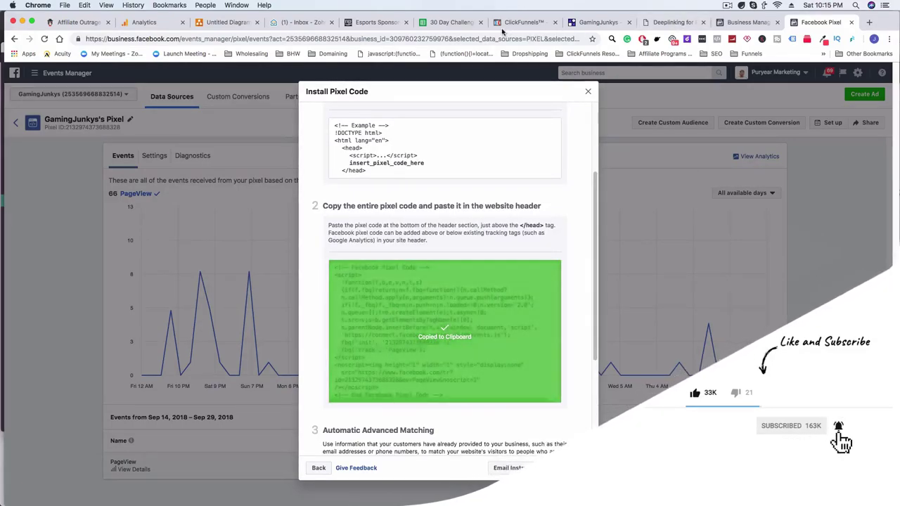
{"action": "left_click", "coordinate": [524, 22]}
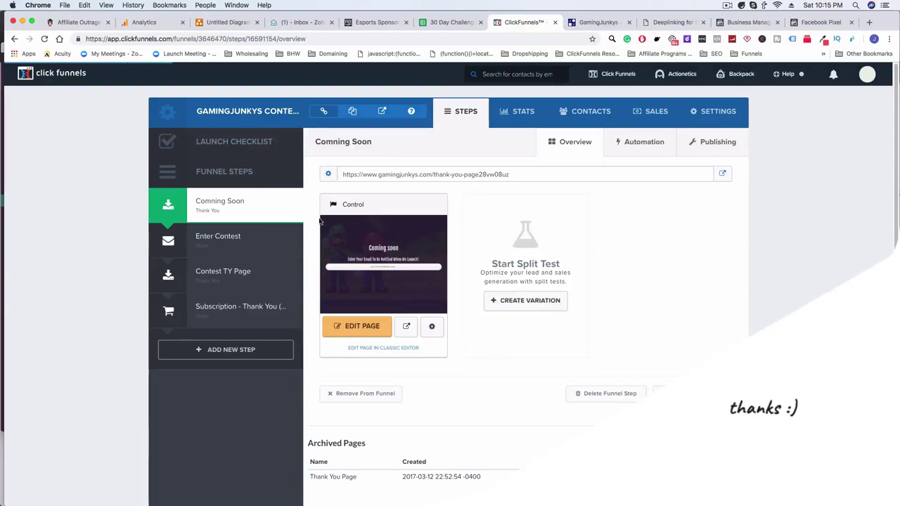
Open the GamingJunkys Contest funnel's settings with its head tracking code.
{"action": "triple_click", "coordinate": [273, 112]}
{"action": "left_click", "coordinate": [582, 242]}
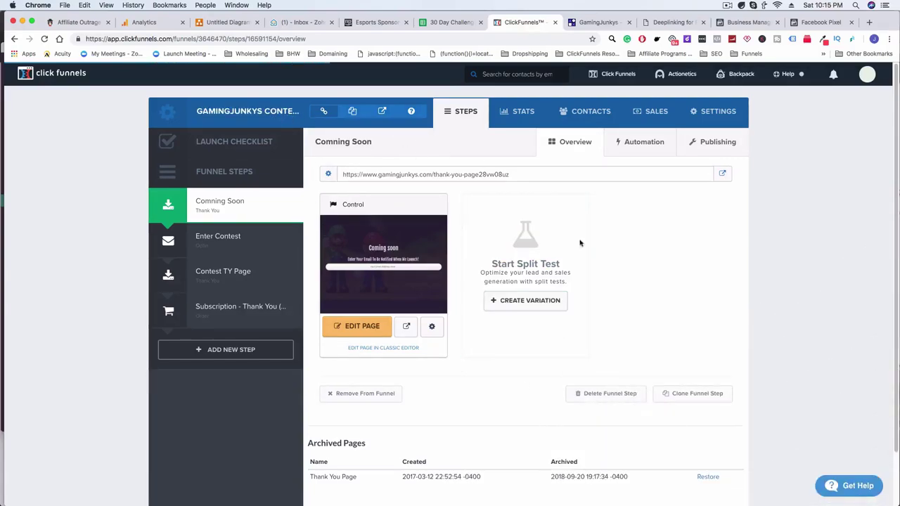
{"action": "left_click", "coordinate": [702, 118]}
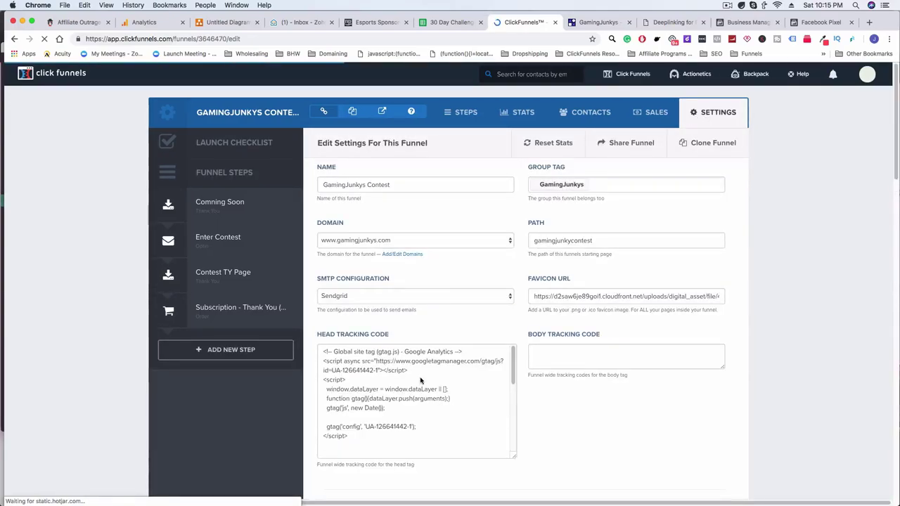
Select and delete the old Facebook Pixel code in the Head Tracking Code.
{"action": "scroll", "coordinate": [426, 399], "scroll_direction": "down", "scroll_amount": 5}
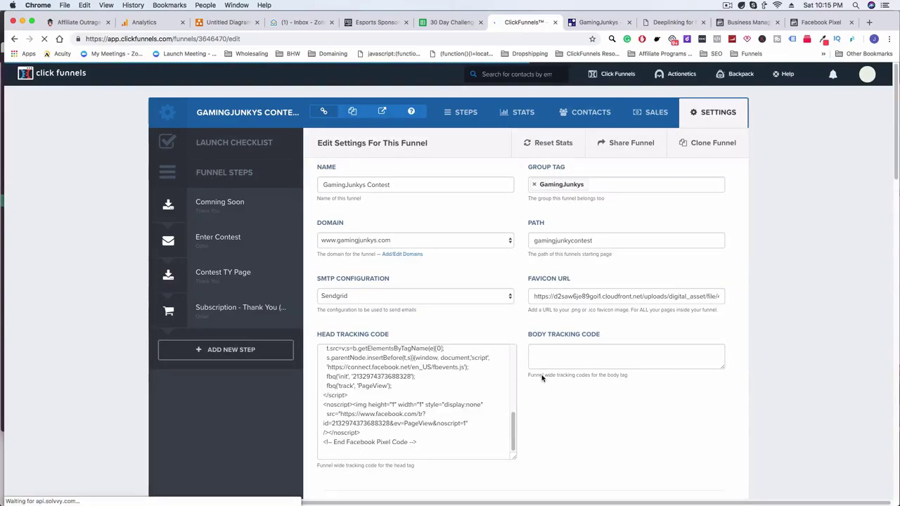
{"action": "left_click_drag", "start_coordinate": [419, 443], "coordinate": [324, 442]}
{"action": "left_click_drag", "start_coordinate": [335, 381], "coordinate": [325, 347]}
{"action": "left_click", "coordinate": [424, 432]}
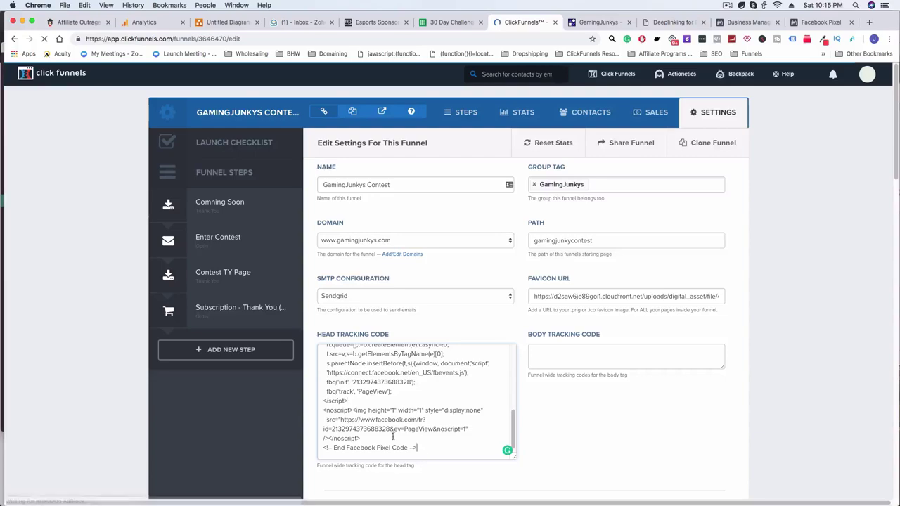
{"action": "left_click_drag", "start_coordinate": [417, 448], "coordinate": [368, 410]}
{"action": "left_click_drag", "start_coordinate": [355, 367], "coordinate": [322, 398]}
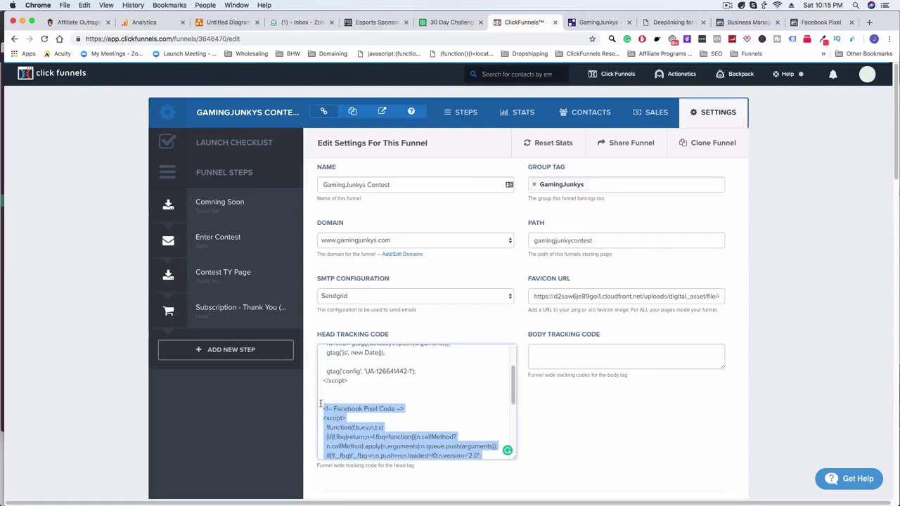
{"action": "key", "text": "BackSpace"}
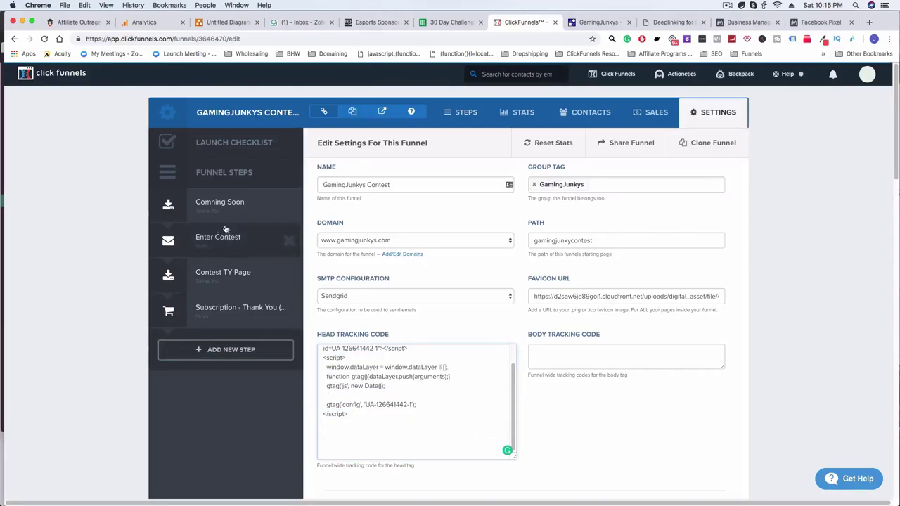
Paste the new pixel code after the Analytics script and save the funnel settings.
{"action": "key", "text": "ctrl+v"}
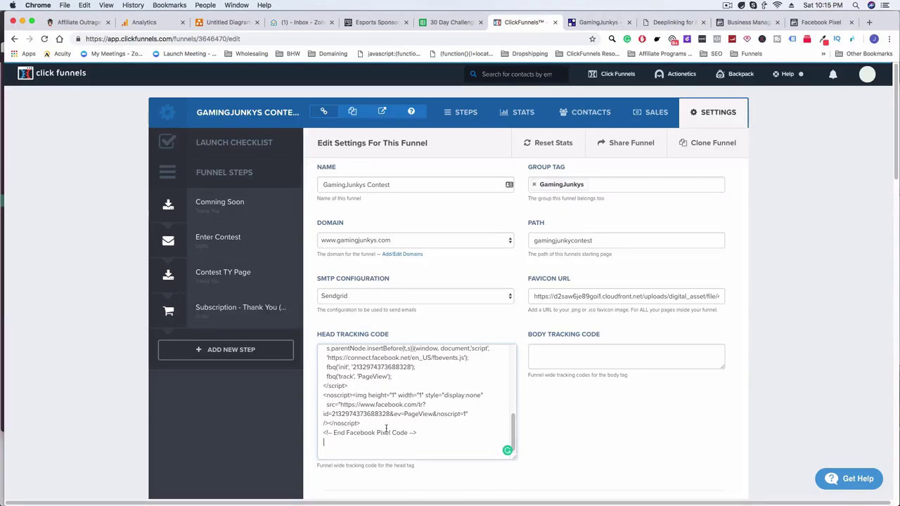
{"action": "key", "text": "BackSpace"}
{"action": "scroll", "coordinate": [382, 420], "scroll_direction": "down", "scroll_amount": 20}
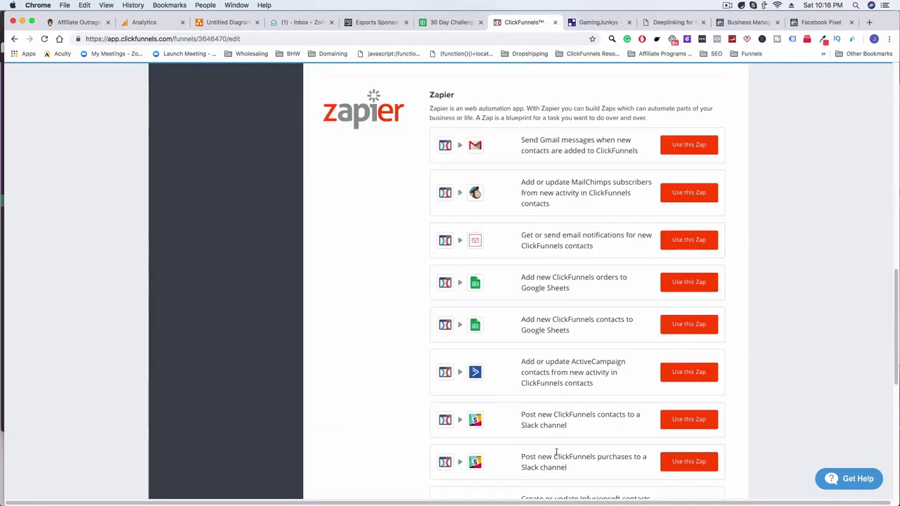
{"action": "left_click", "coordinate": [672, 422]}
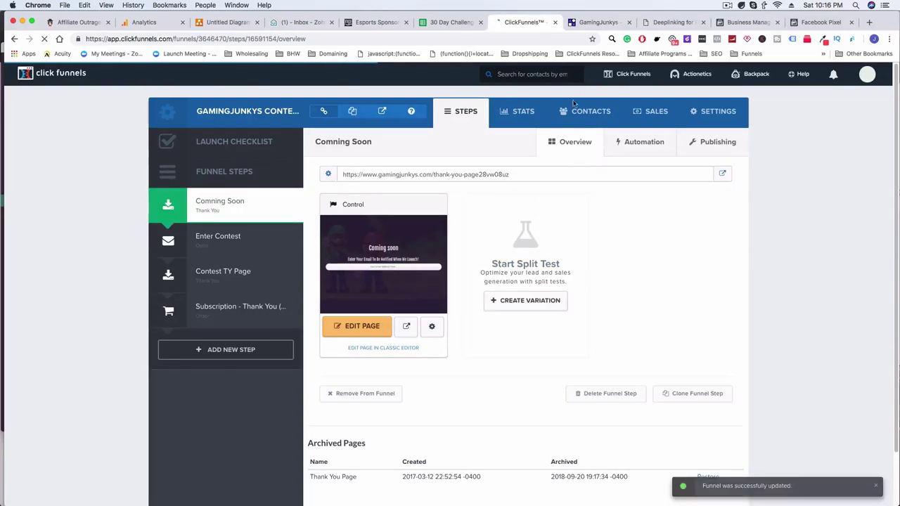
Check that the pixel's test traffic reads Active, then view the live Coming Soon page.
{"action": "left_click", "coordinate": [837, 24]}
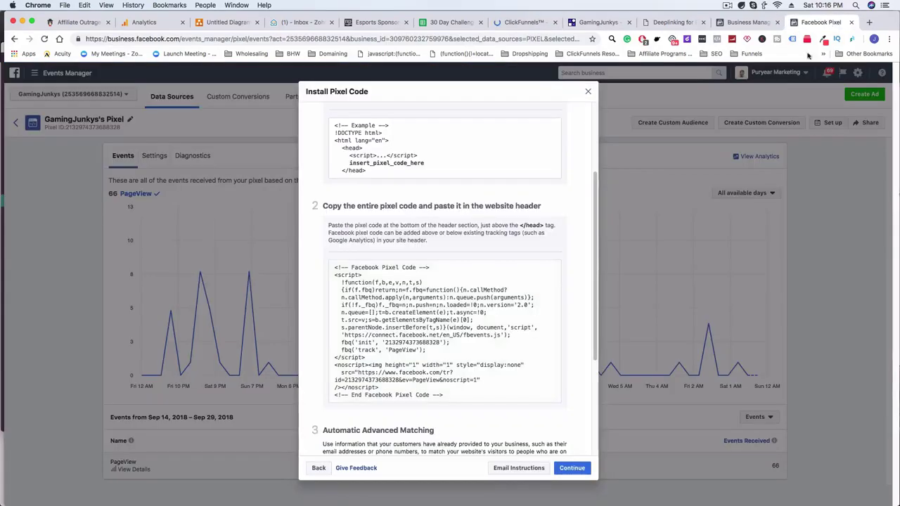
{"action": "scroll", "coordinate": [544, 356], "scroll_direction": "down", "scroll_amount": 5}
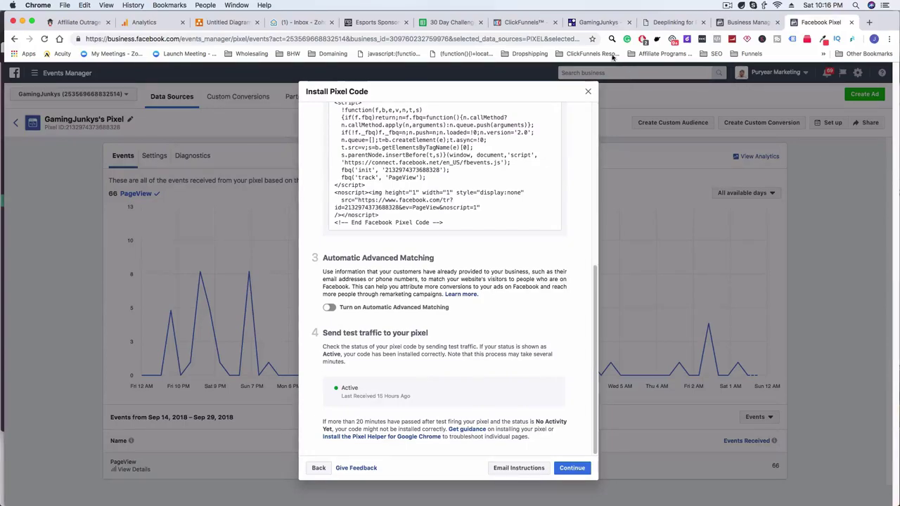
{"action": "left_click", "coordinate": [593, 23]}
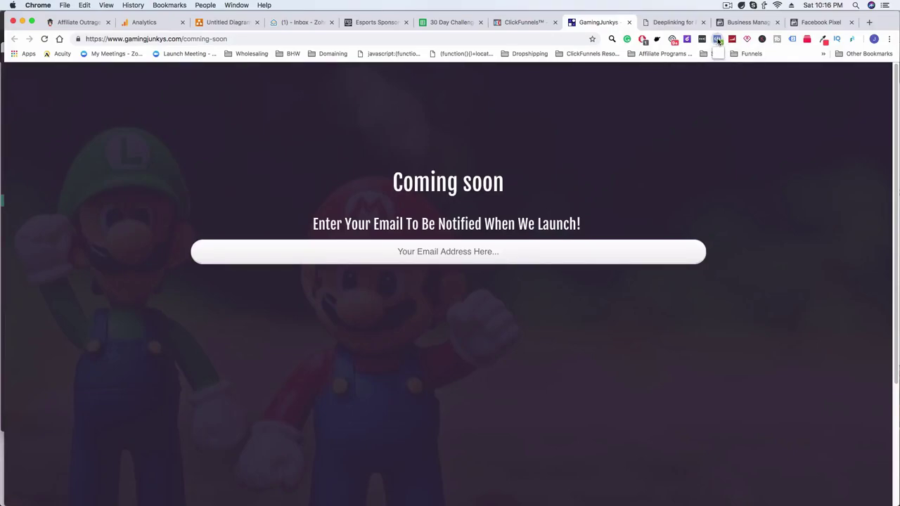
Confirm Pixel Helper finds one pixel with PageView, then go back to the Install Pixel Code dialog.
{"action": "left_click", "coordinate": [717, 40]}
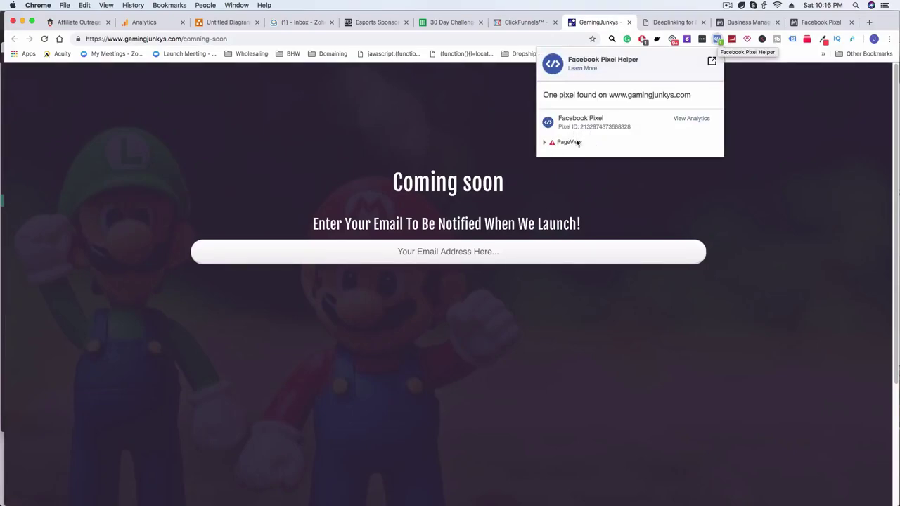
{"action": "left_click", "coordinate": [716, 41]}
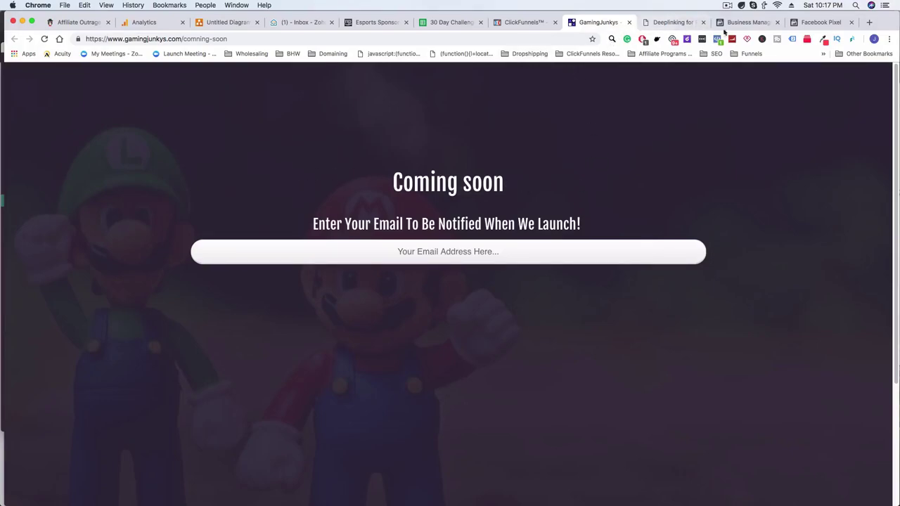
{"action": "left_click", "coordinate": [819, 21]}
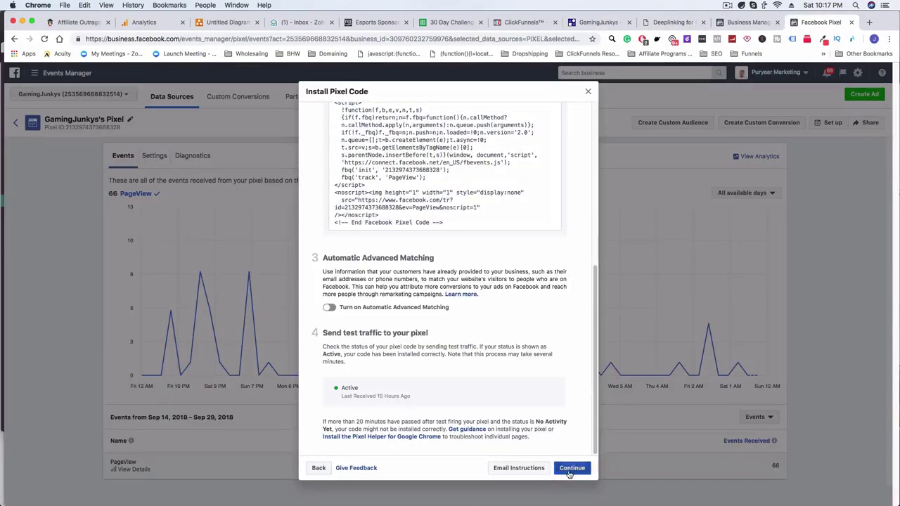
Continue to the event setup and turn on the View Content event.
{"action": "left_click", "coordinate": [571, 468]}
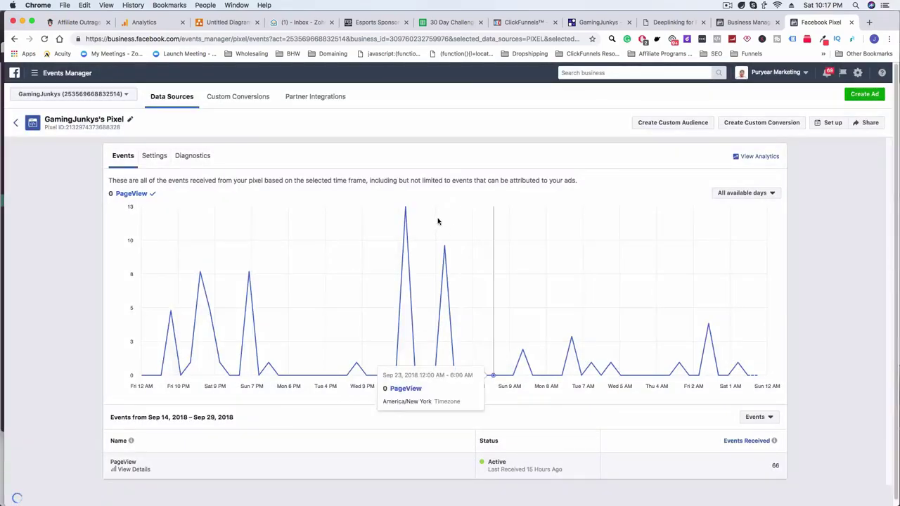
{"action": "scroll", "coordinate": [470, 372], "scroll_direction": "down", "scroll_amount": 1}
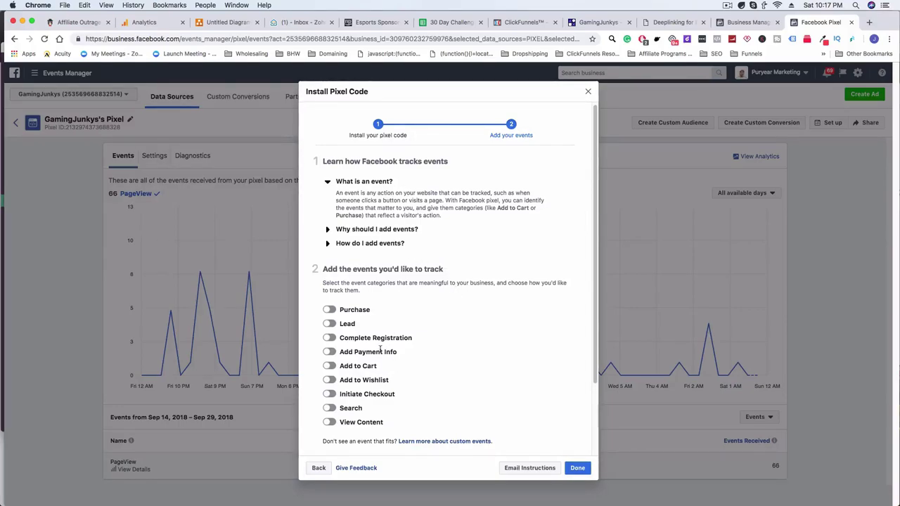
{"action": "scroll", "coordinate": [383, 343], "scroll_direction": "down", "scroll_amount": 3}
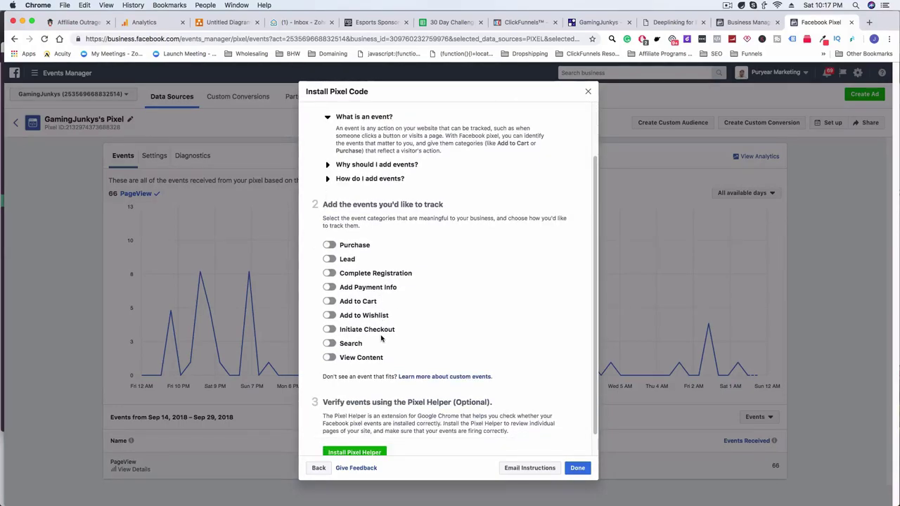
{"action": "scroll", "coordinate": [380, 338], "scroll_direction": "up", "scroll_amount": 2}
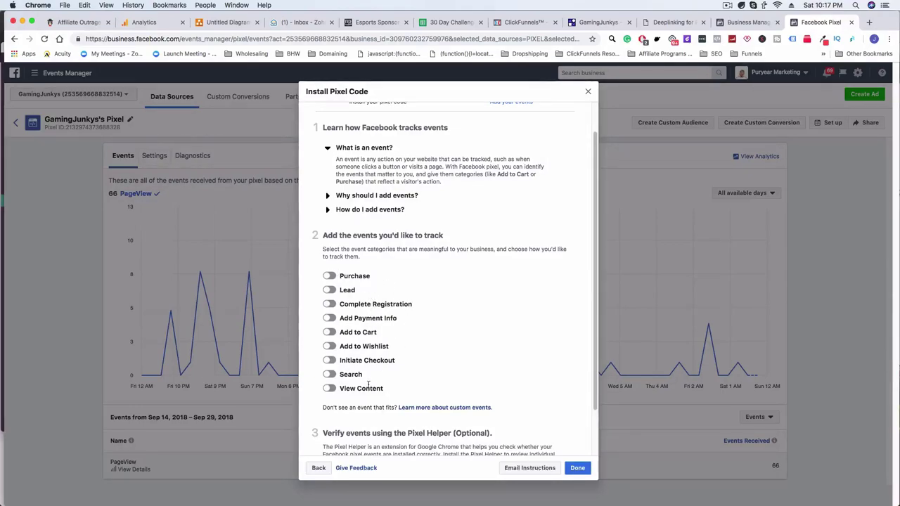
{"action": "left_click", "coordinate": [329, 388]}
Copy the ViewContent event code snippet to the clipboard.
{"action": "scroll", "coordinate": [411, 393], "scroll_direction": "down", "scroll_amount": 5}
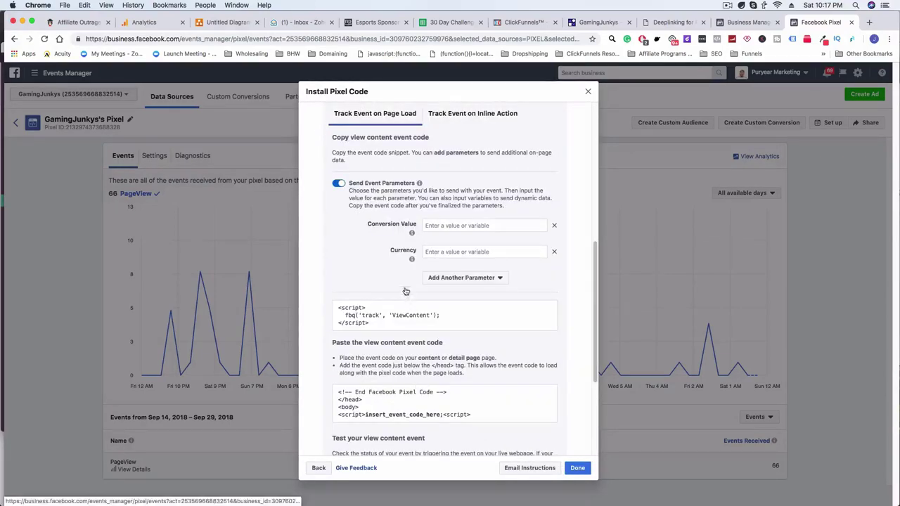
{"action": "scroll", "coordinate": [412, 316], "scroll_direction": "up", "scroll_amount": 3}
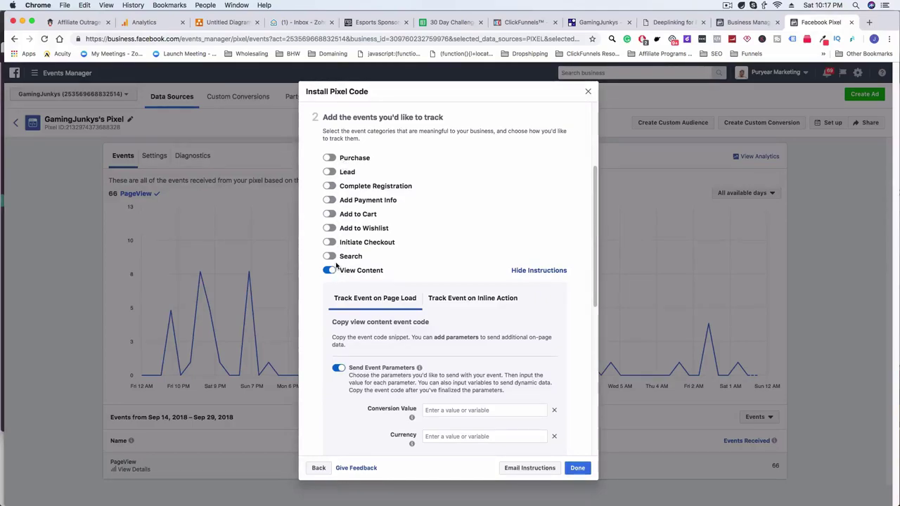
{"action": "scroll", "coordinate": [373, 260], "scroll_direction": "down", "scroll_amount": 5}
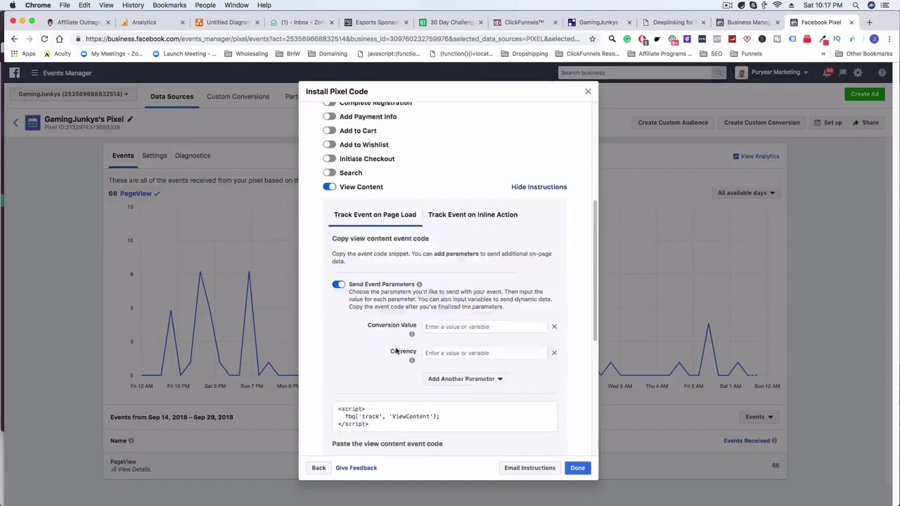
{"action": "scroll", "coordinate": [372, 260], "scroll_direction": "up", "scroll_amount": 2}
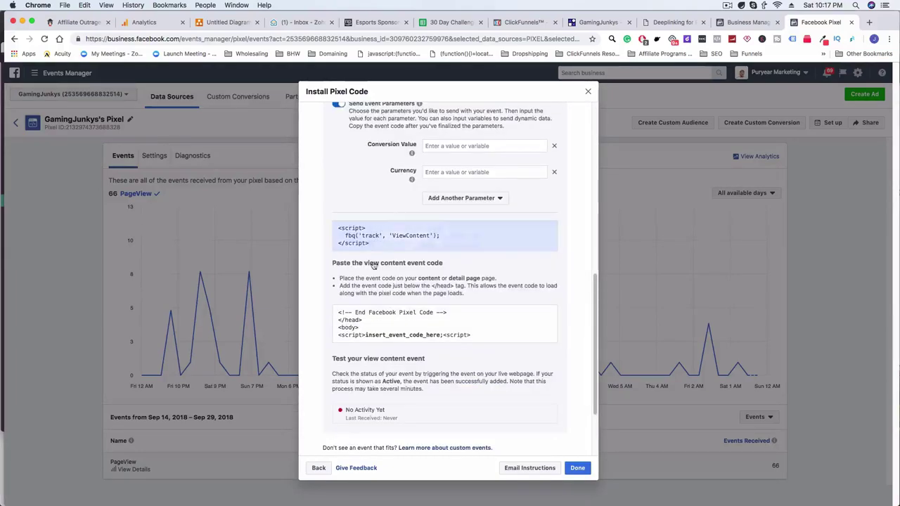
{"action": "left_click", "coordinate": [482, 226]}
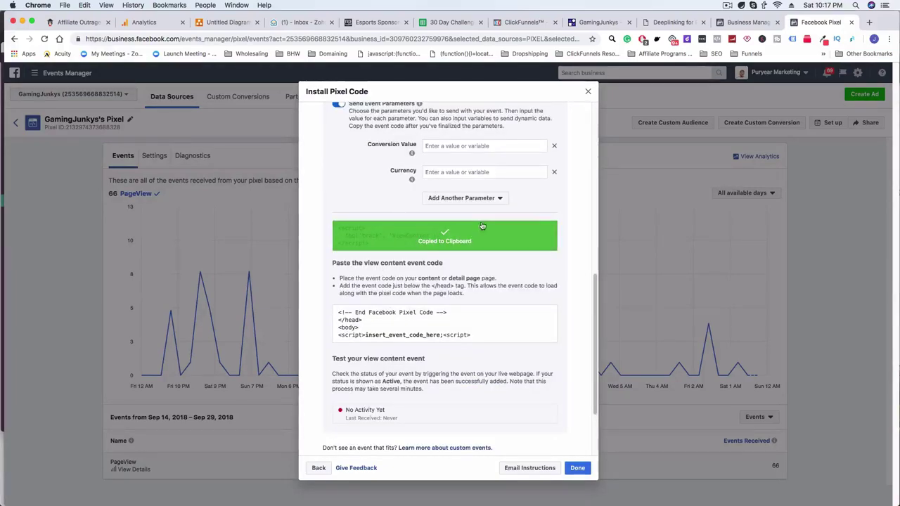
{"action": "left_click", "coordinate": [520, 22]}
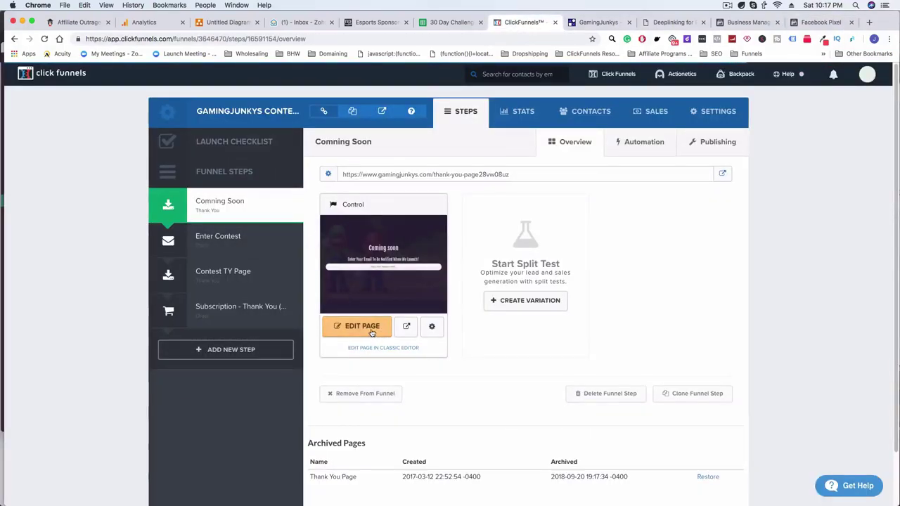
Paste the ViewContent event snippet into the Coming Soon page's Header Code tracking field.
{"action": "left_click", "coordinate": [337, 331]}
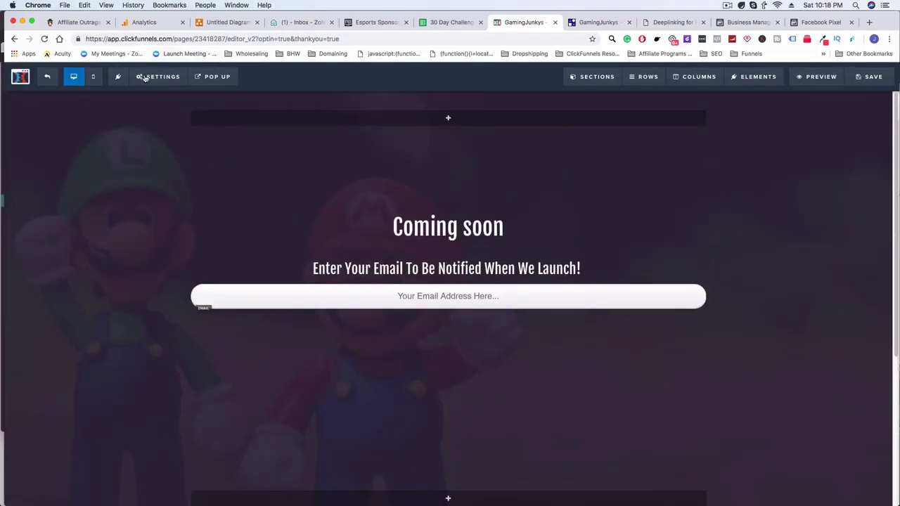
{"action": "left_click", "coordinate": [146, 77]}
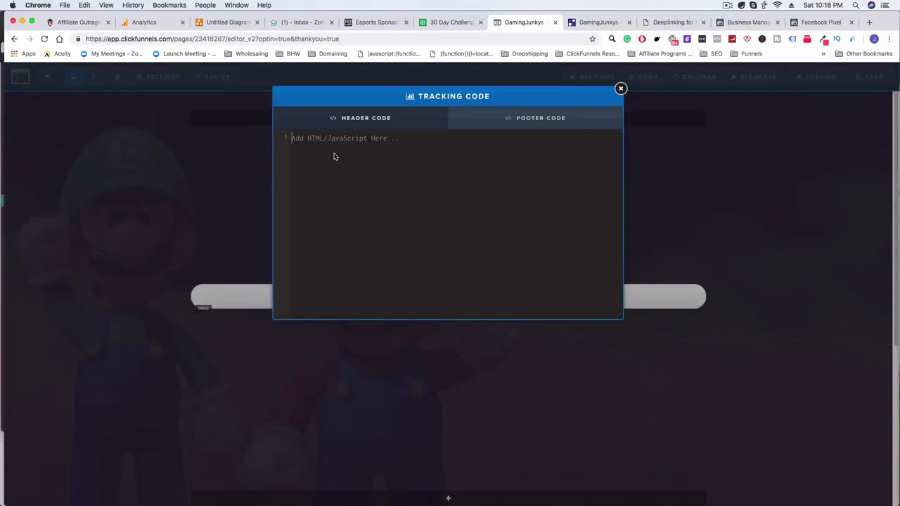
{"action": "key", "text": "super+v"}
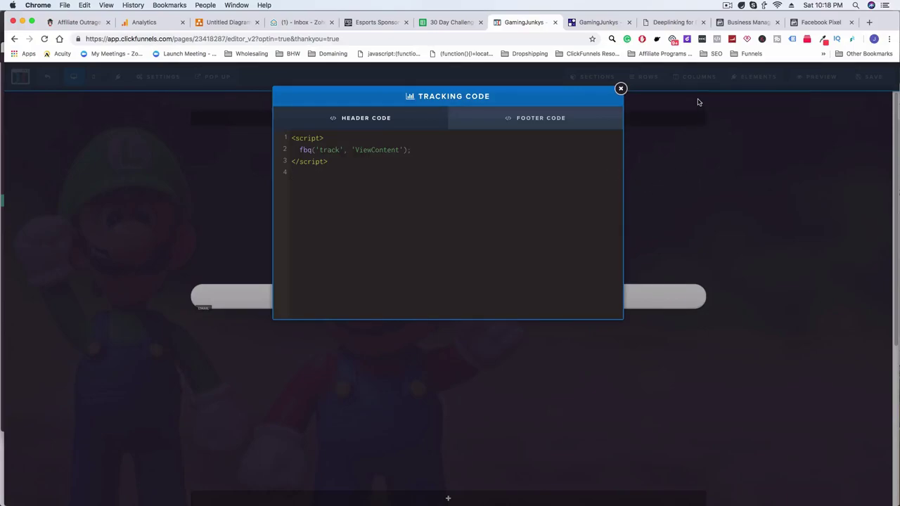
Highlight the ViewContent event name in the snippet, then close the tracking code window and save the page.
{"action": "left_click", "coordinate": [363, 149]}
{"action": "left_click_drag", "start_coordinate": [353, 152], "coordinate": [400, 150]}
{"action": "left_click", "coordinate": [394, 176]}
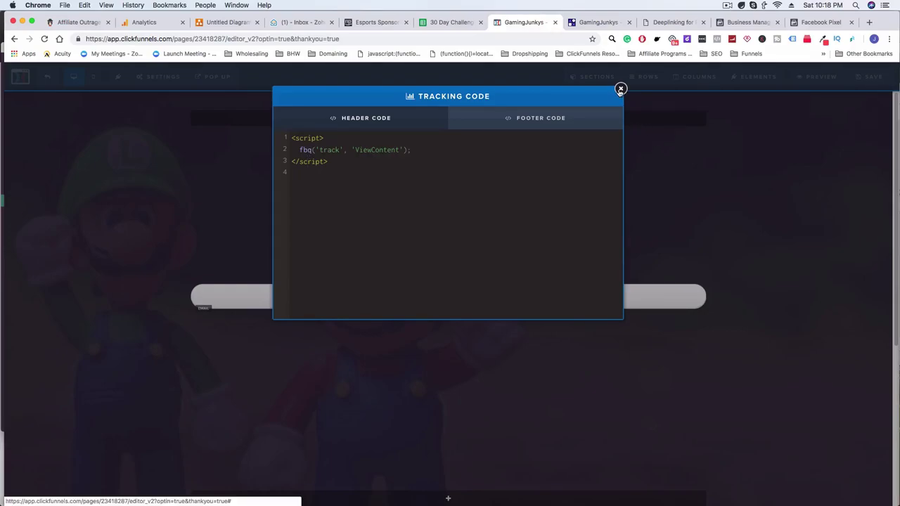
{"action": "left_click", "coordinate": [621, 89]}
{"action": "left_click", "coordinate": [869, 76]}
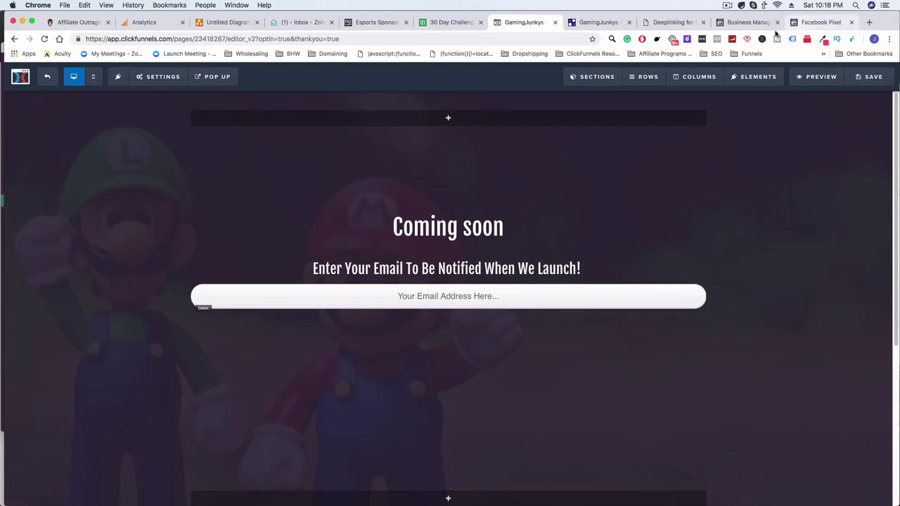
Close the Install Pixel Code dialog so the pixel overview shows PageView as Active.
{"action": "left_click", "coordinate": [745, 23]}
{"action": "left_click", "coordinate": [805, 24]}
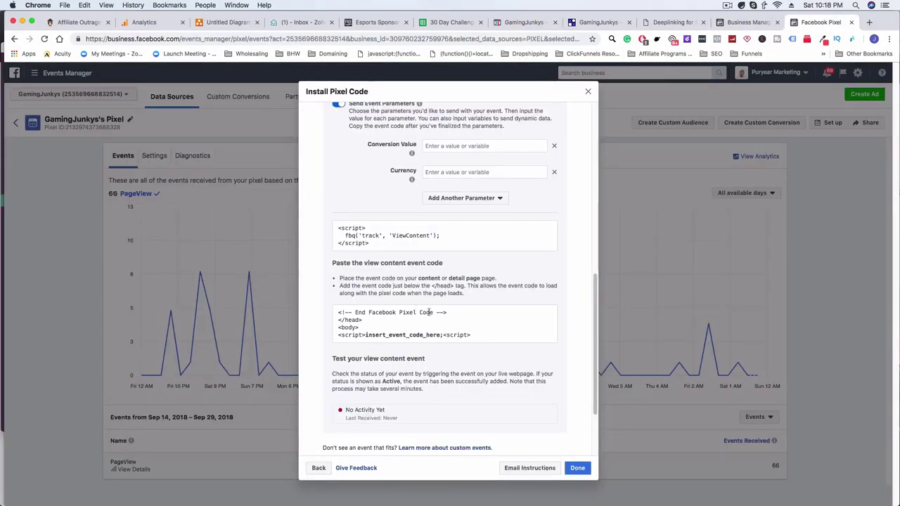
{"action": "left_click", "coordinate": [577, 468]}
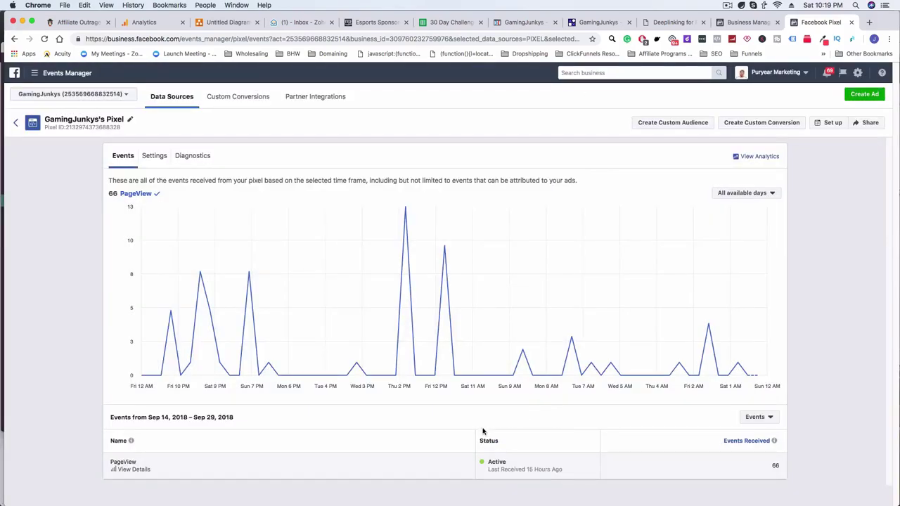
{"action": "mouse_move", "coordinate": [198, 273]}
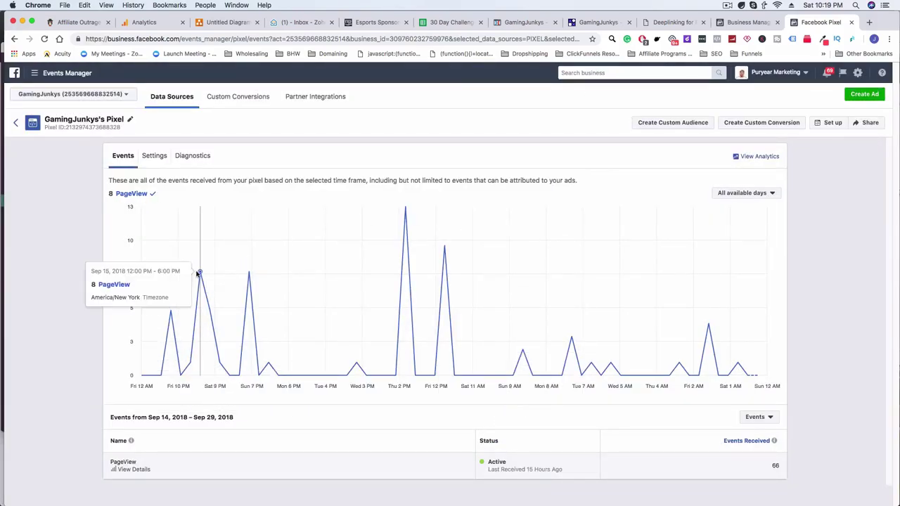